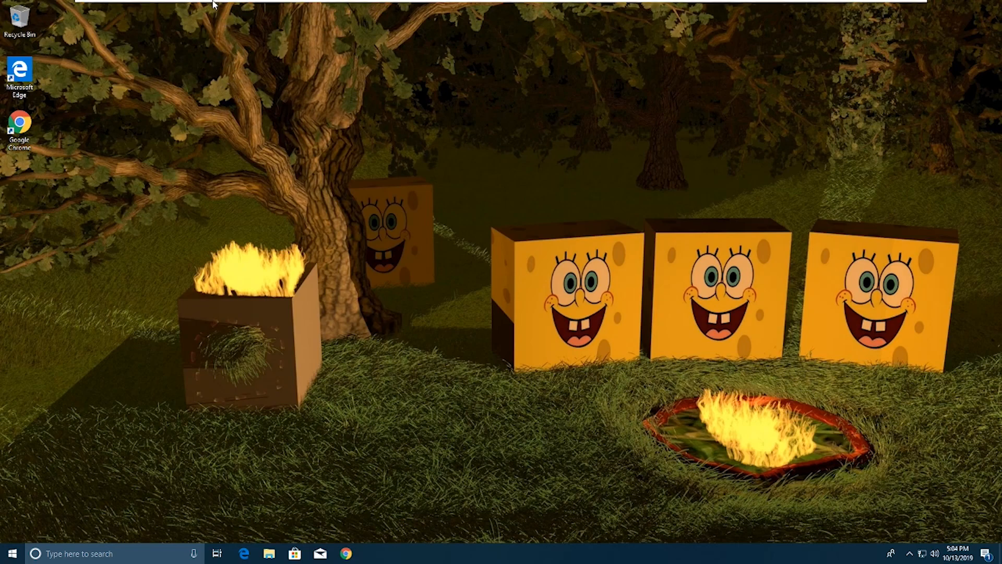
Step: Launch Google Chrome and browse to unity3d.com to reach the Unity homepage
mouse_move(217, 4)
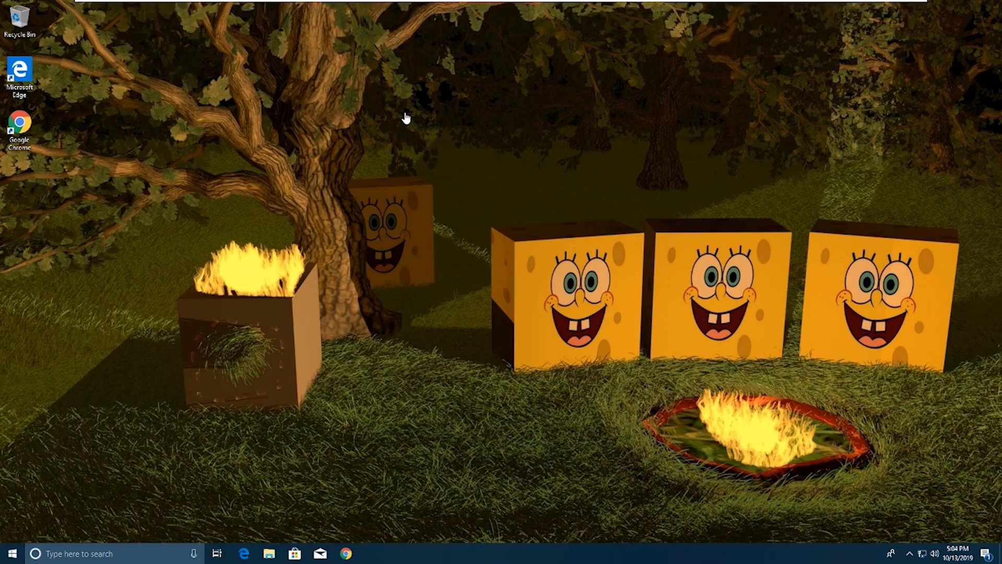
double_click(23, 129)
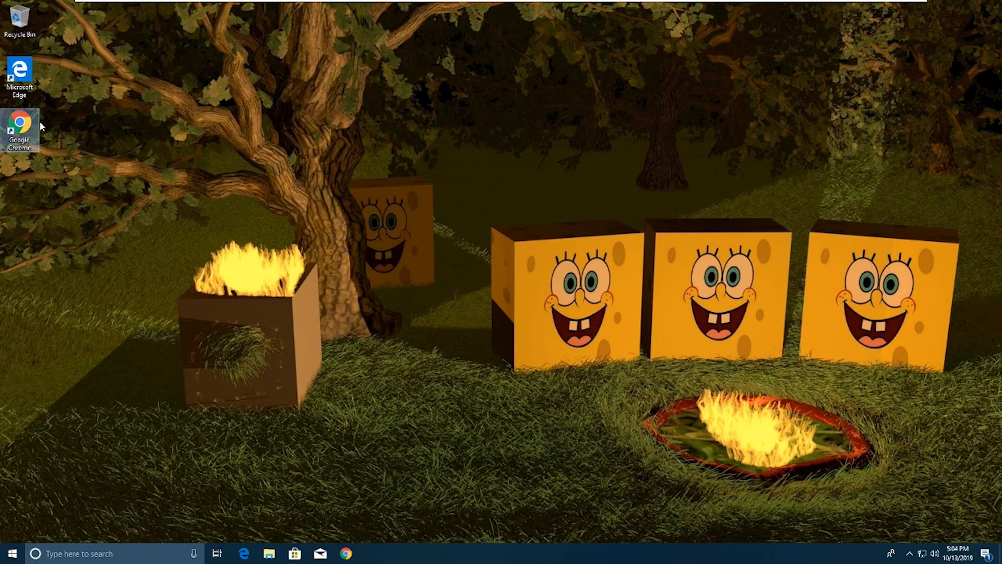
double_click(27, 131)
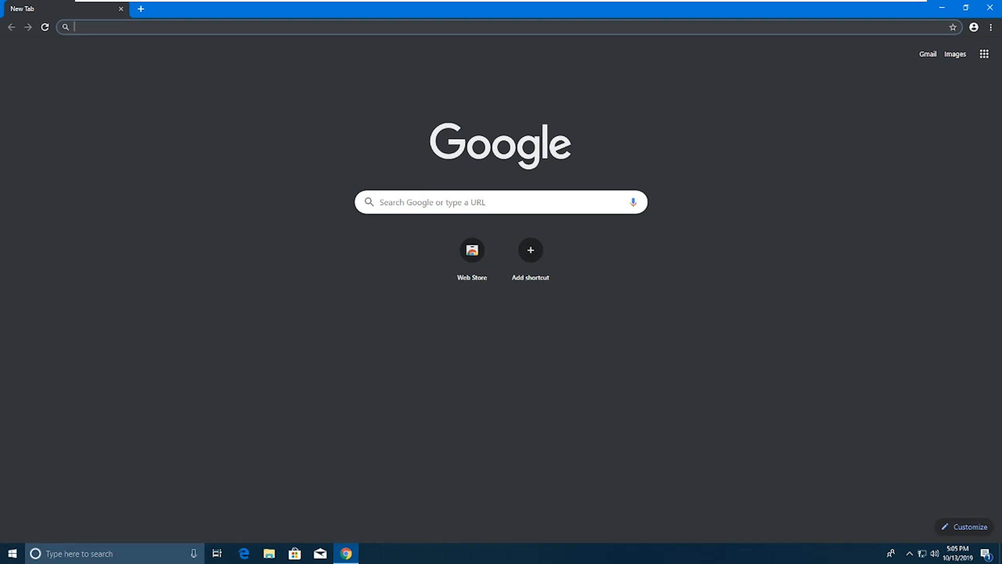
type("unity3d.com")
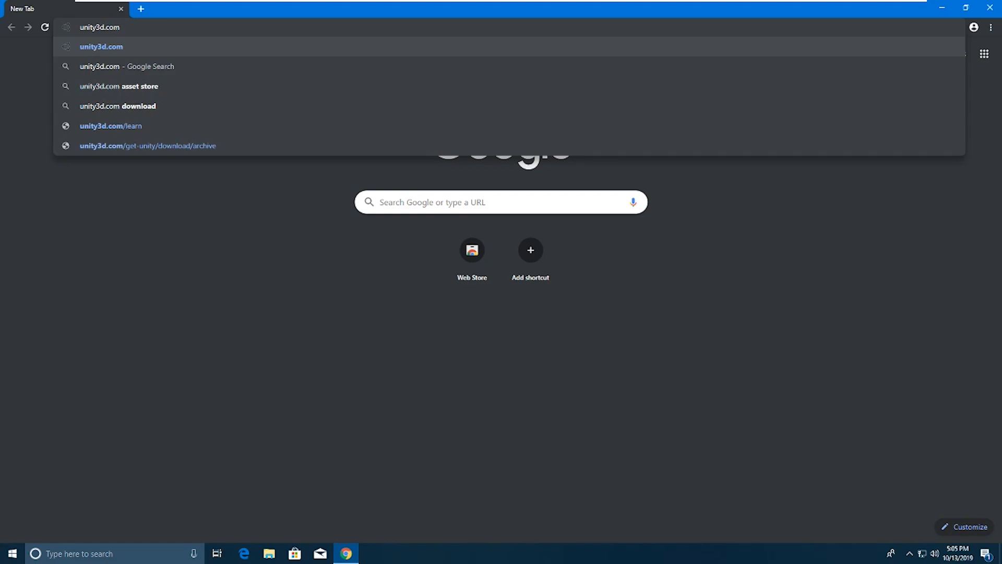
key("Return")
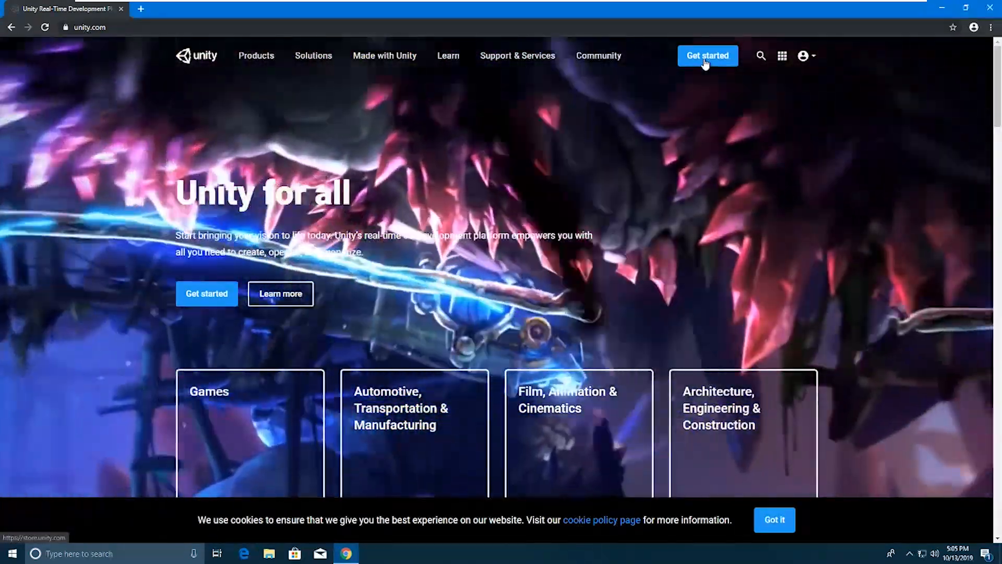
Step: From Get started, choose the Individual plans' free Personal option to reach the download page
left_click(705, 61)
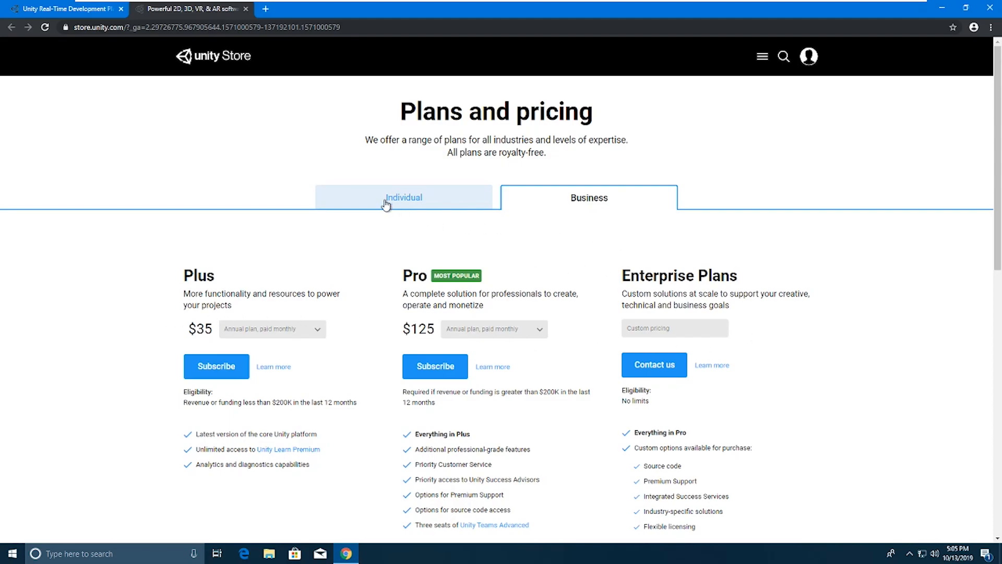
left_click(363, 203)
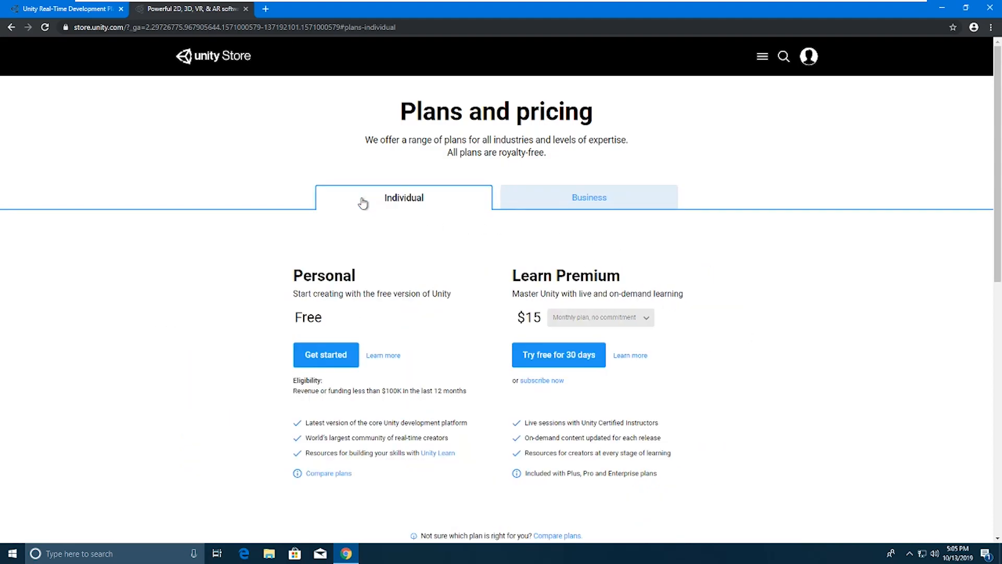
left_click(321, 360)
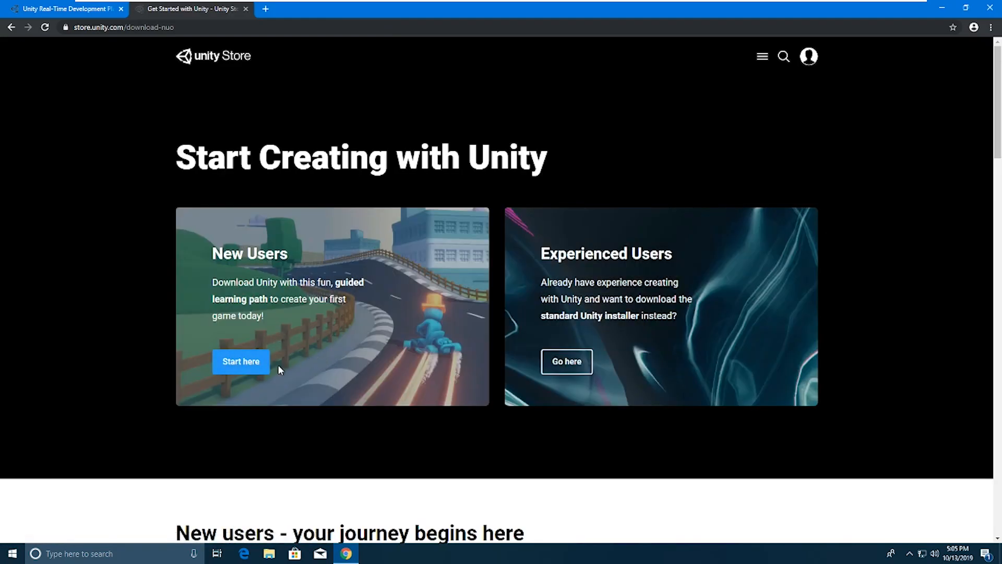
Step: Agree to the Personal terms as a new user, download UnityHubSetup.exe and run it
left_click(241, 362)
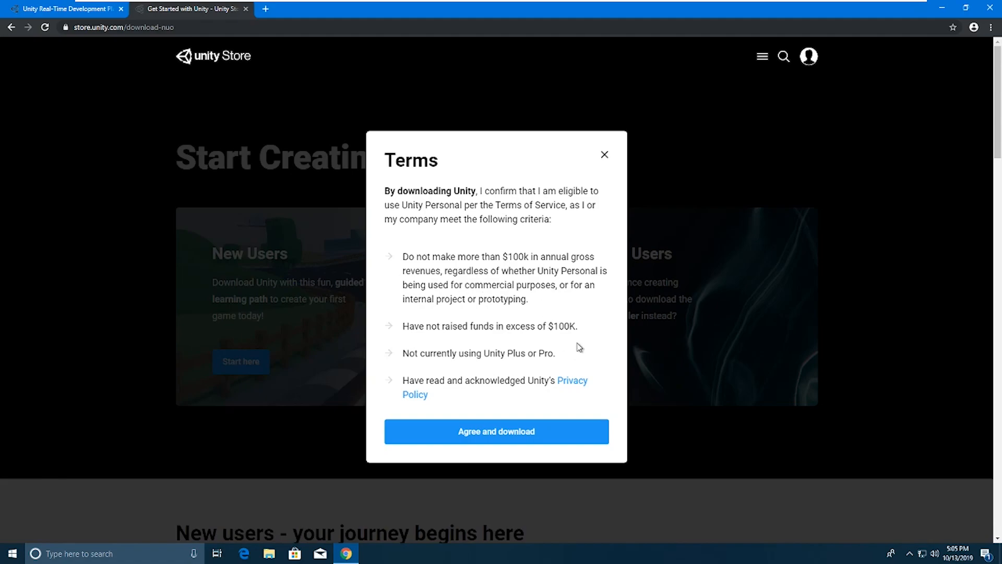
left_click(501, 434)
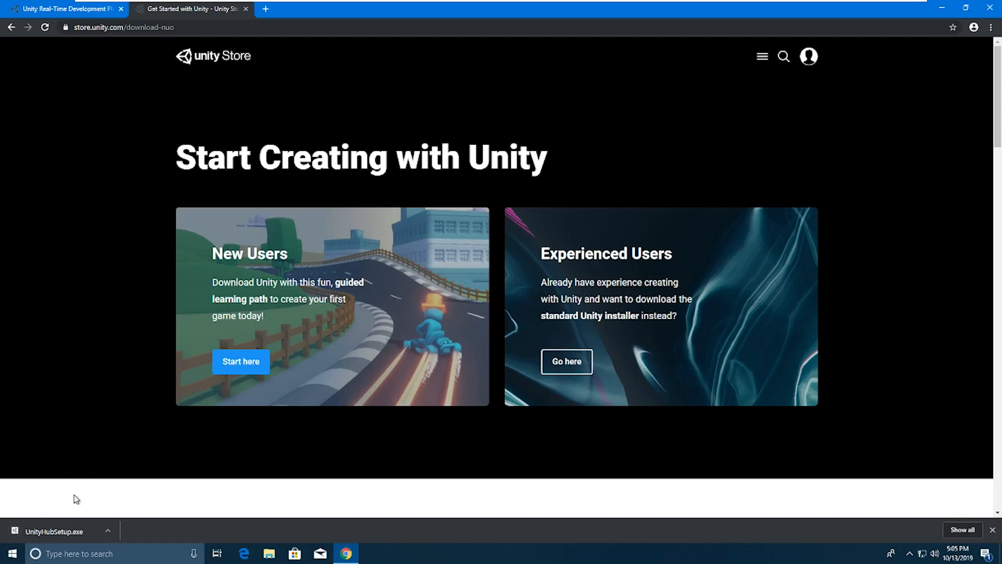
left_click(63, 530)
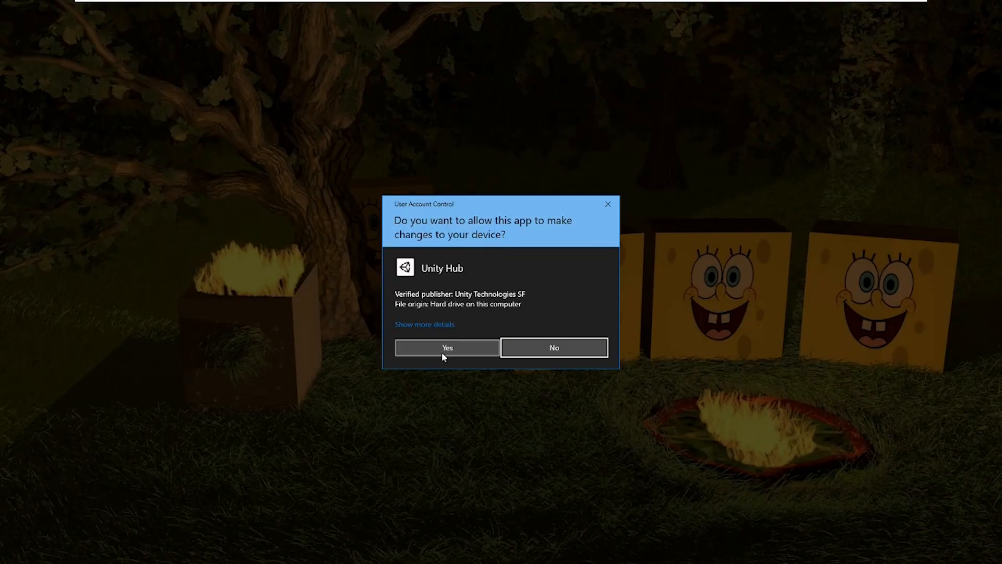
Step: Approve the installer, close Chrome, install Unity Hub to the default folder and launch it
left_click(442, 353)
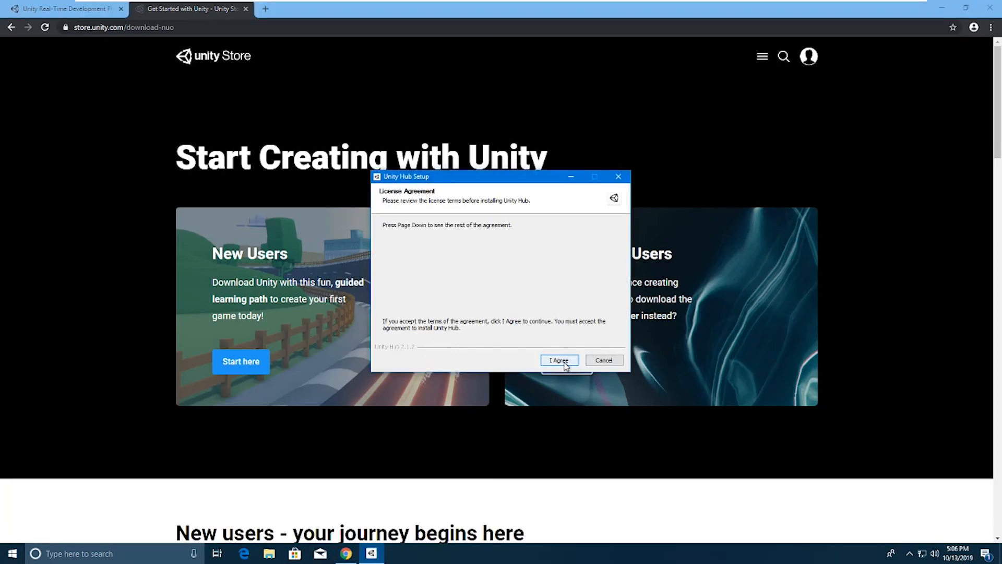
left_click(989, 9)
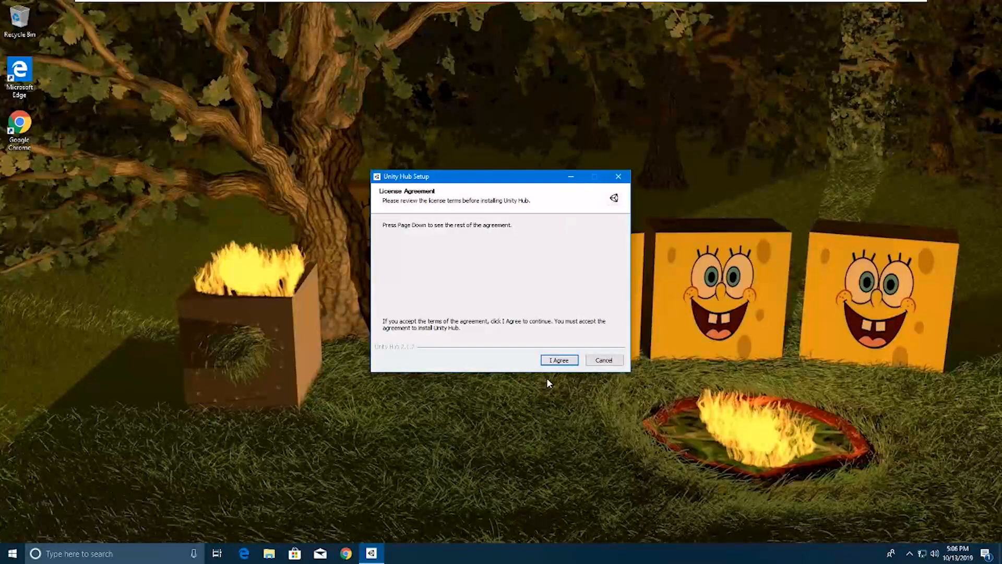
left_click(553, 360)
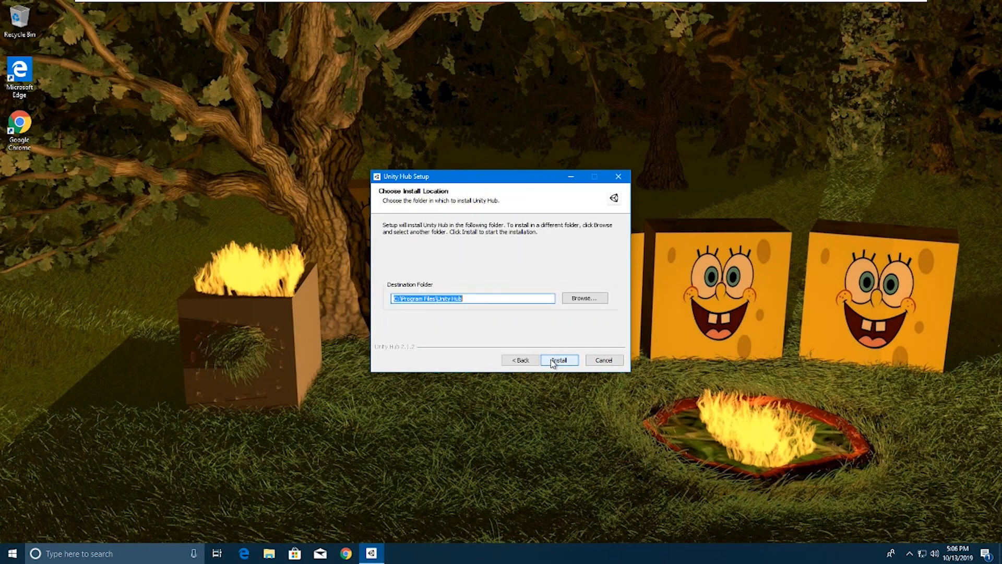
left_click(558, 360)
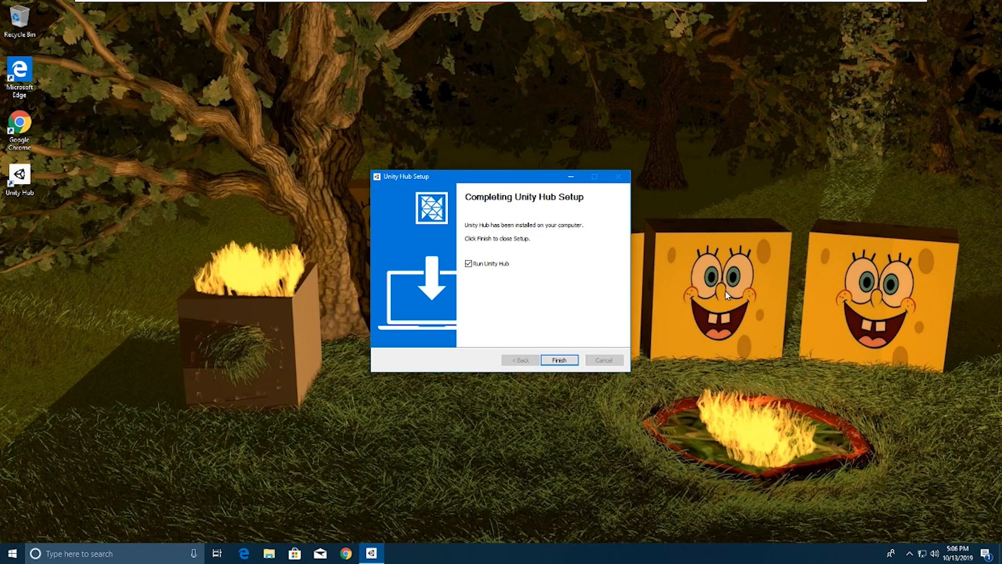
left_click(561, 361)
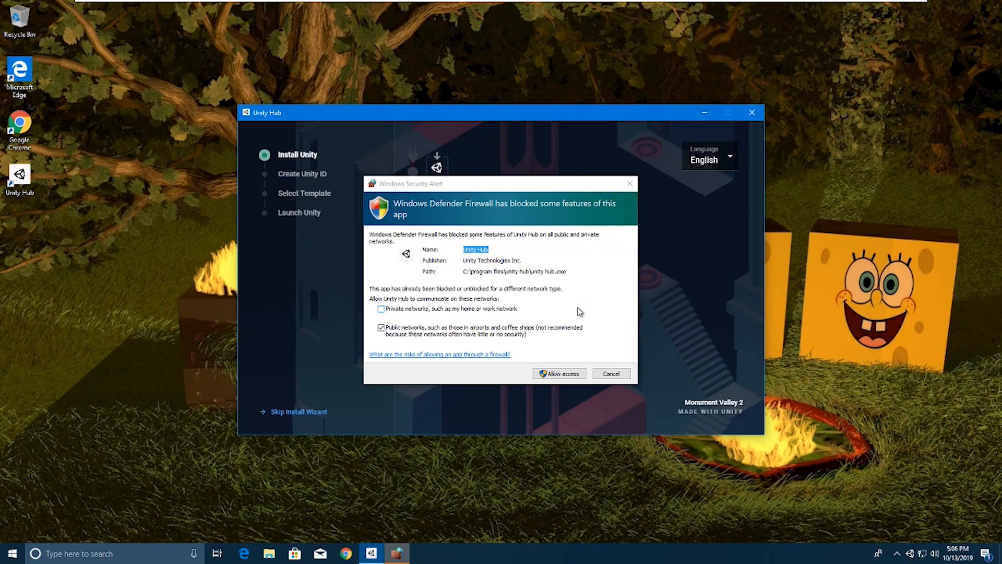
Step: Grant Unity Hub firewall access on Private networks as well as public ones
left_click(381, 310)
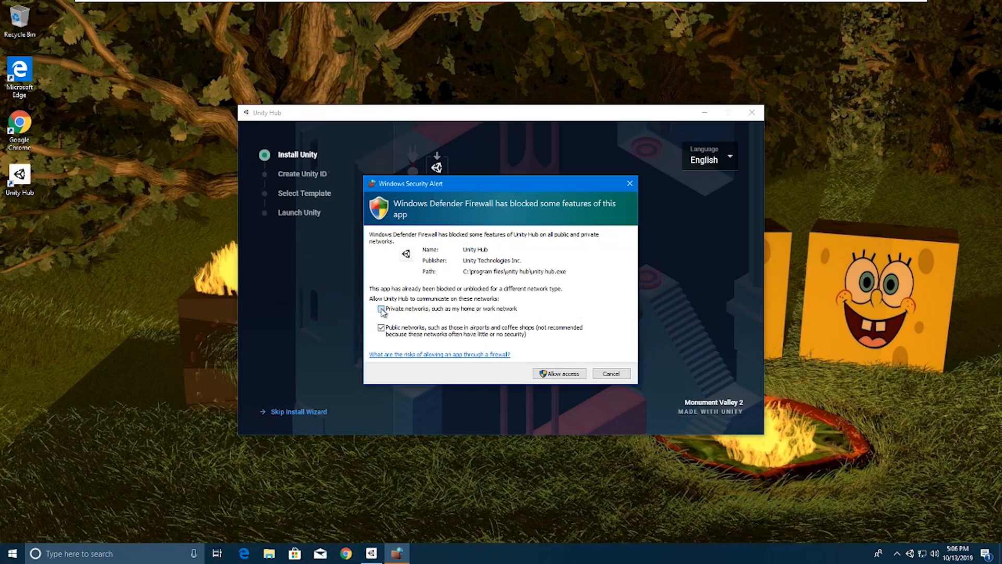
left_click(566, 375)
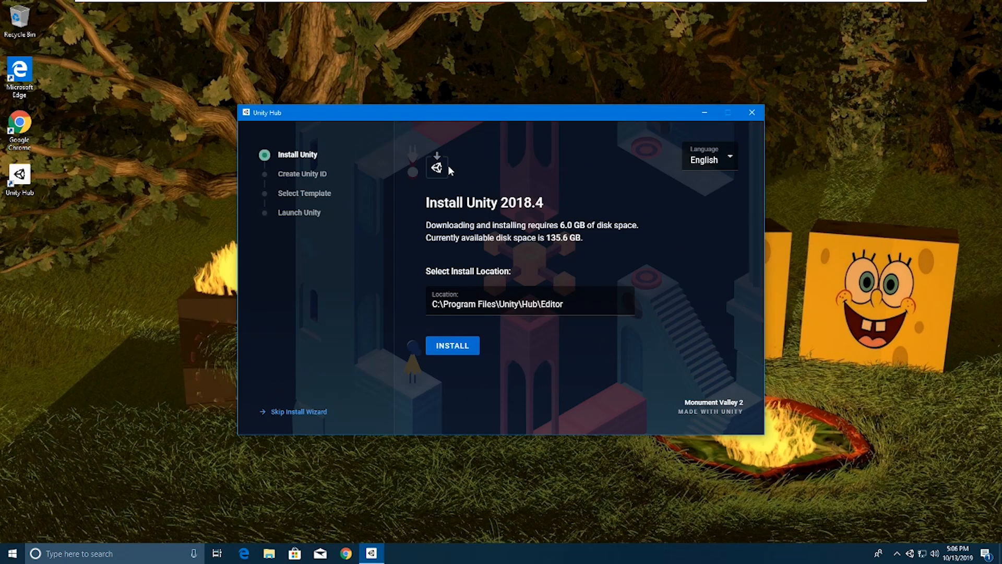
Step: Skip the Unity 2018.4 install wizard and dismiss the latest-version notice
left_click(299, 412)
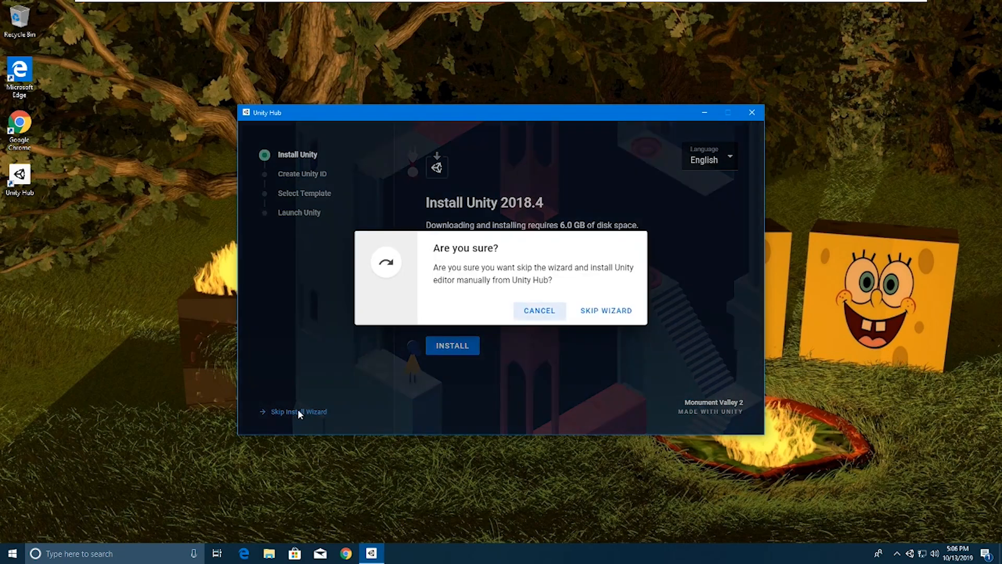
left_click(587, 311)
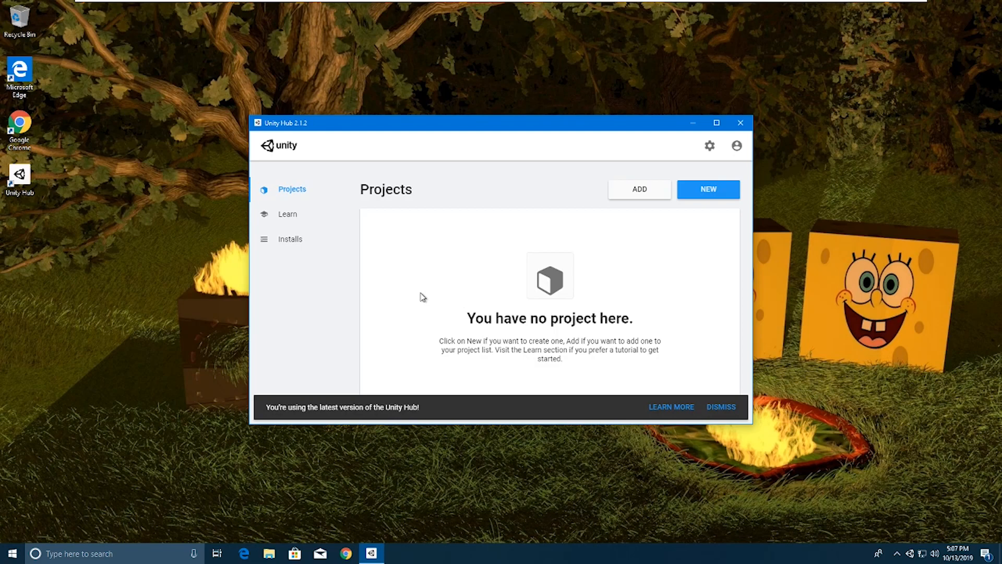
left_click(720, 407)
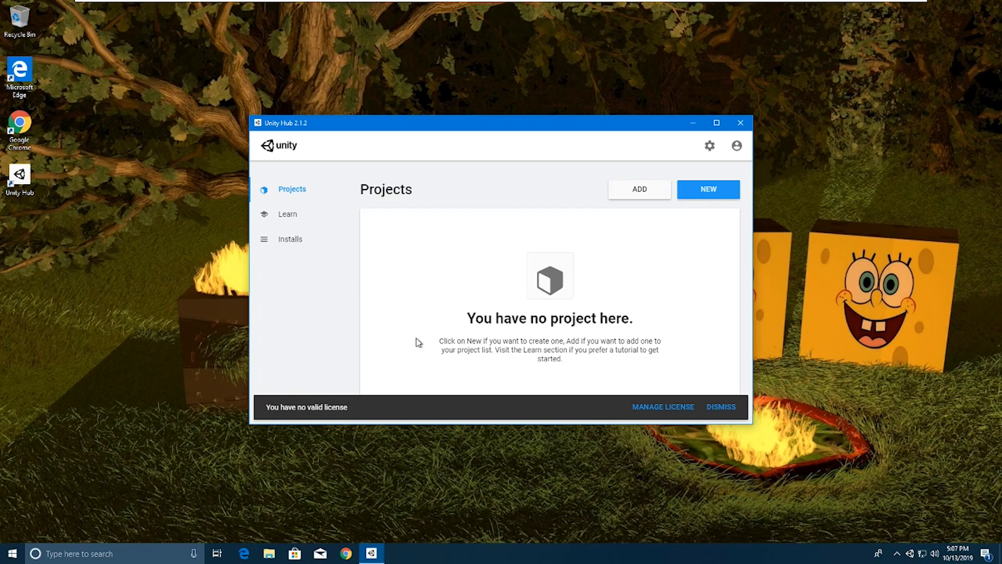
Step: Open license management from the banner and start the Unity ID login
left_click(645, 413)
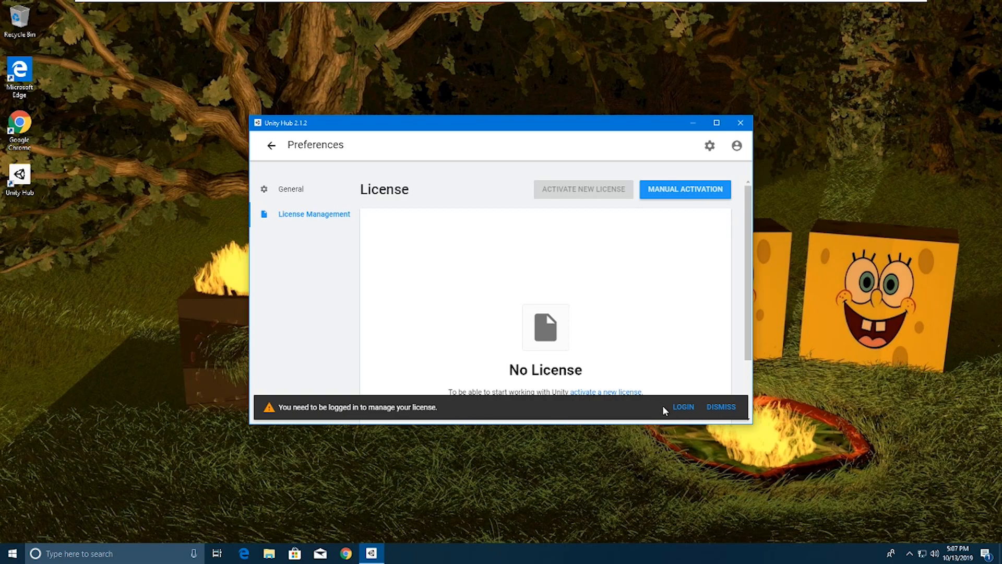
left_click(683, 407)
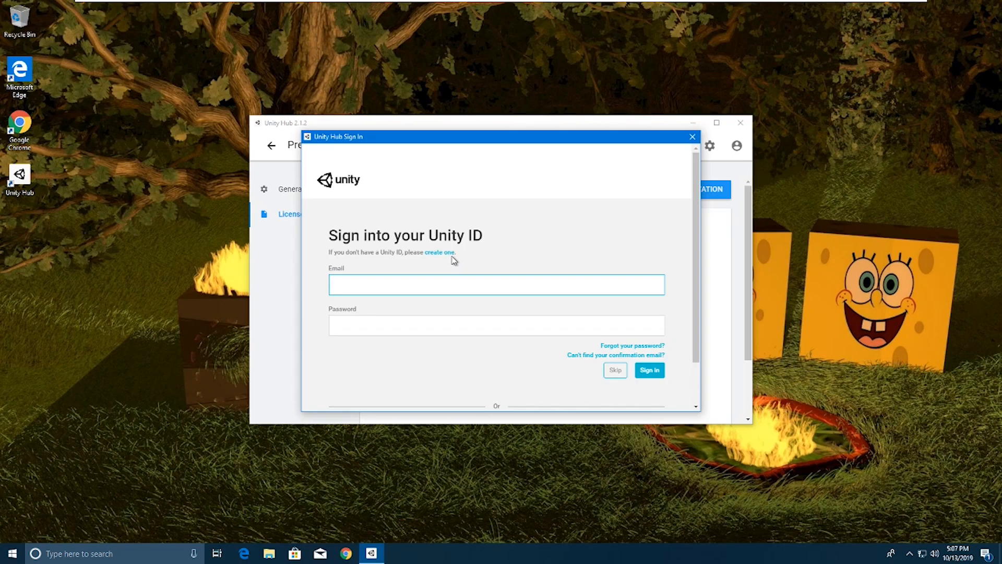
Step: Enter the Unity ID e-mail and password and submit the sign-in, re-entering the password once
key("Tab")
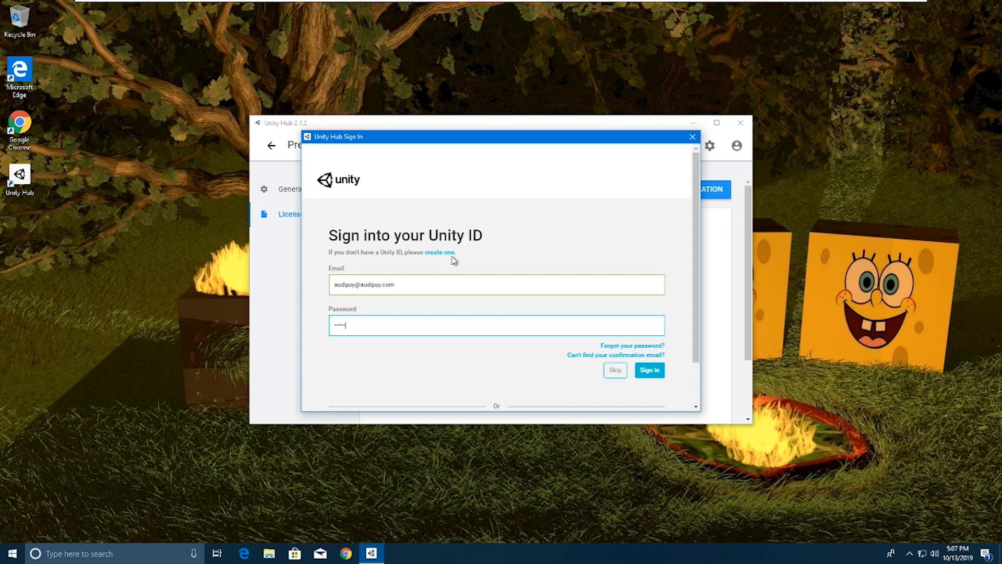
key("Return")
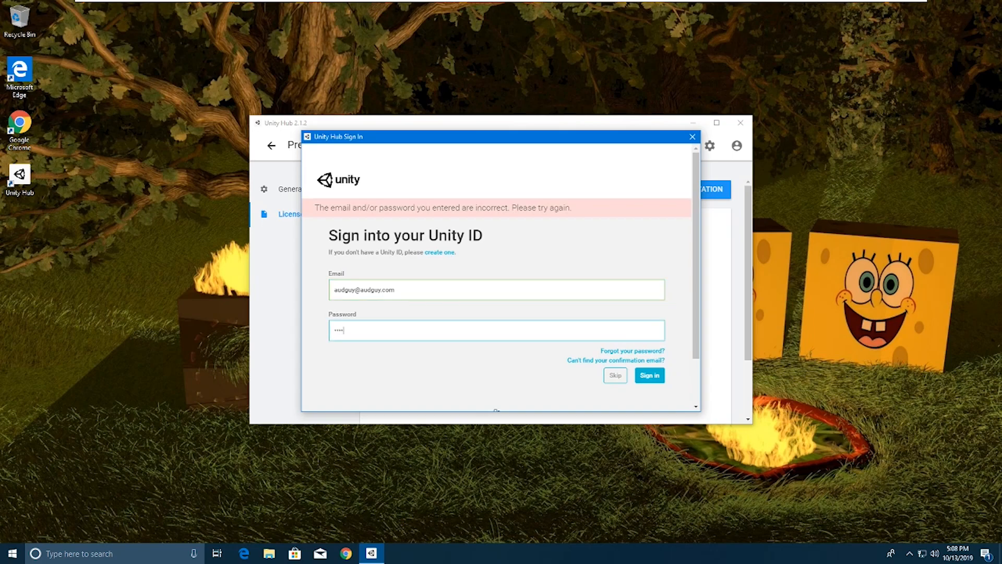
key("Return")
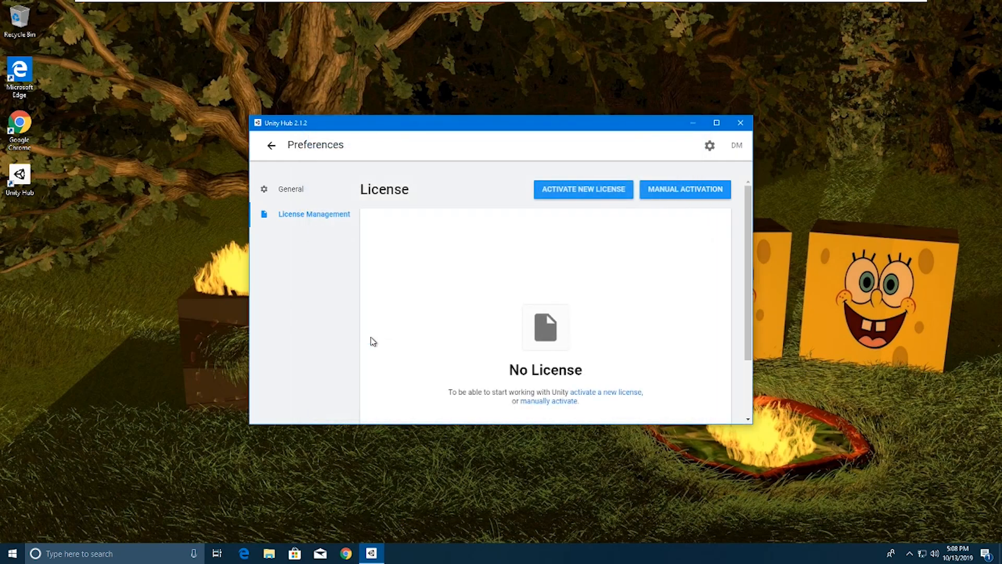
Step: Activate a new Unity Personal license, declaring organisation revenue under $100,000
left_click(579, 190)
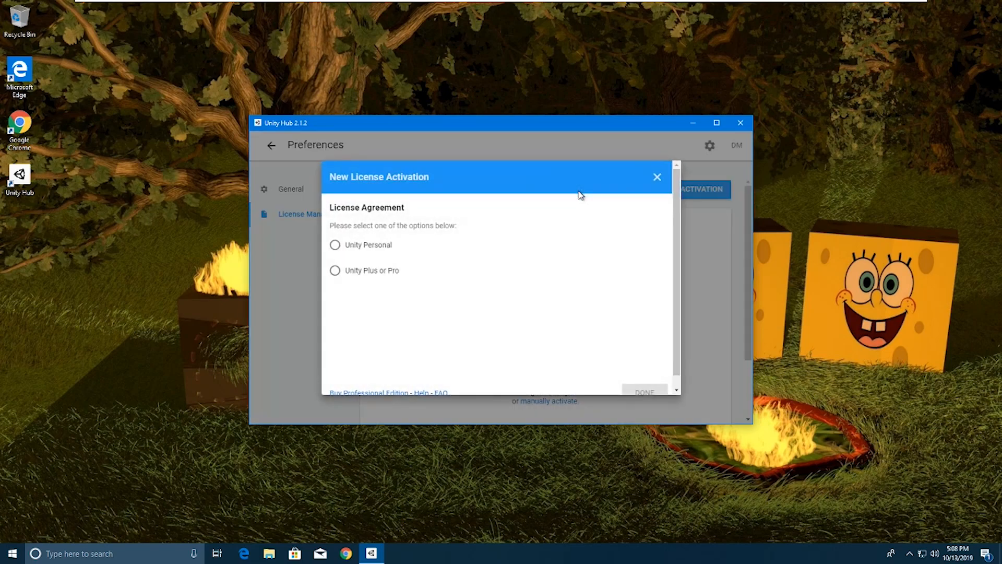
left_click(335, 245)
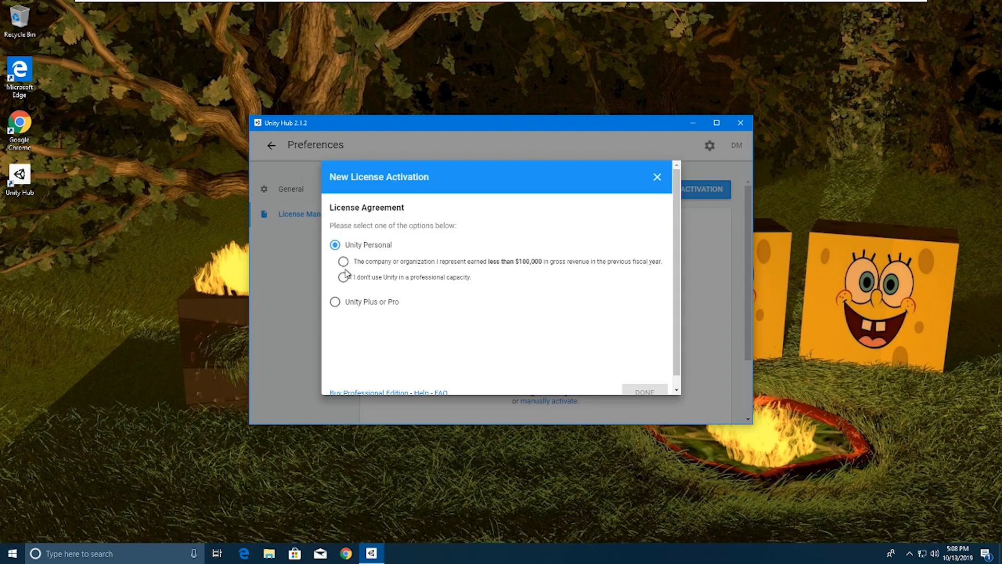
left_click(343, 261)
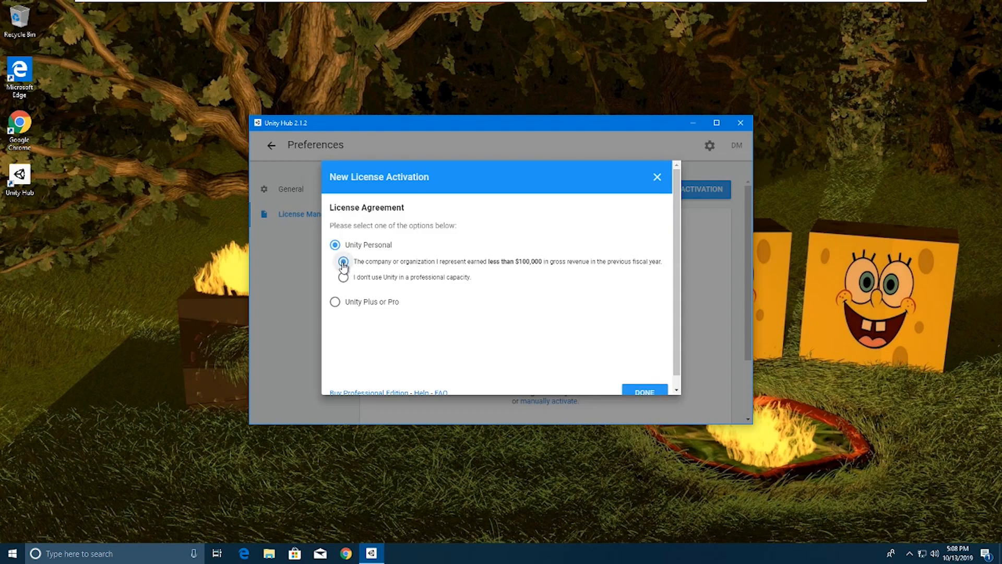
scroll(640, 358, "down", 1)
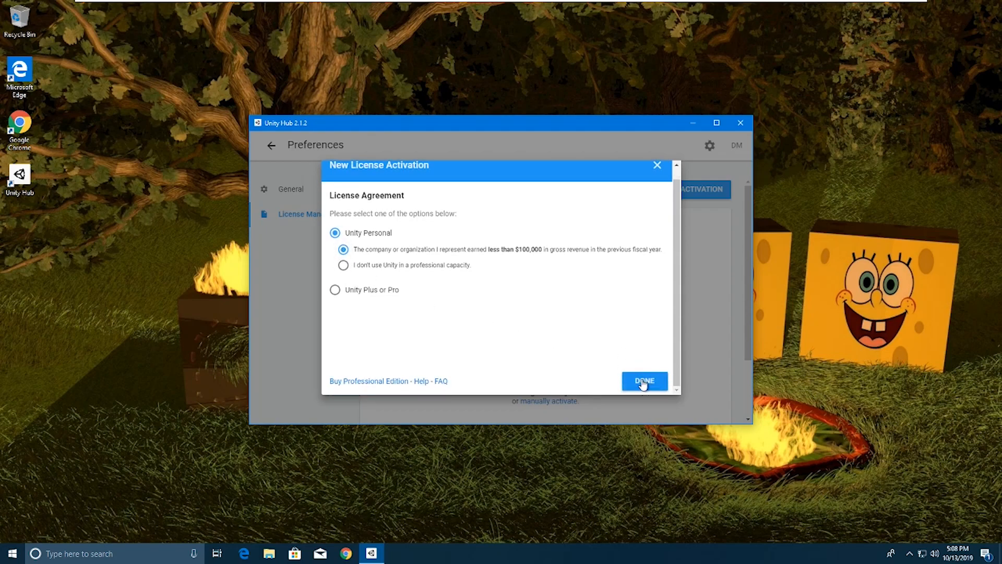
left_click(644, 383)
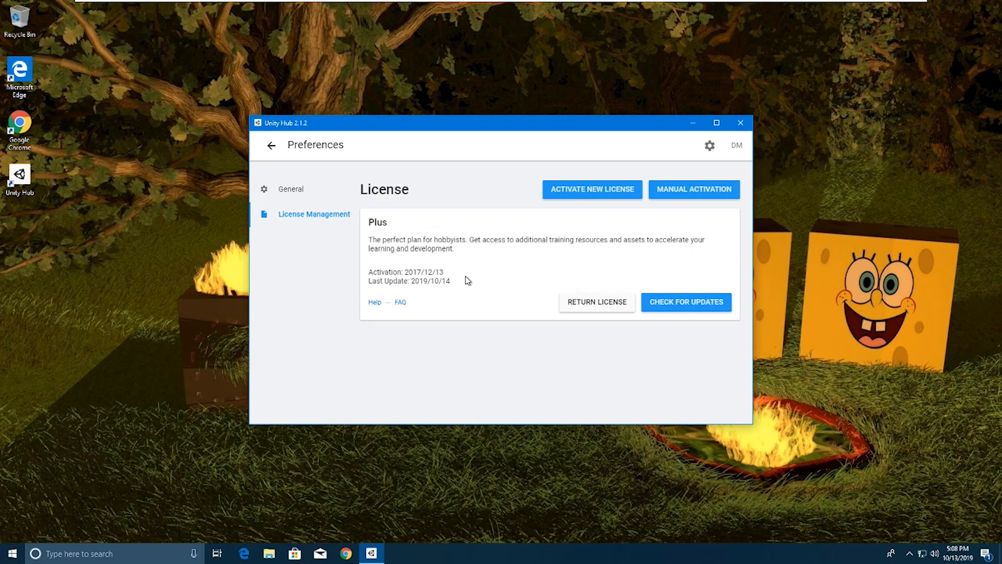
Step: Leave Preferences back to Projects, then switch to the still-empty Installs page
left_click(293, 193)
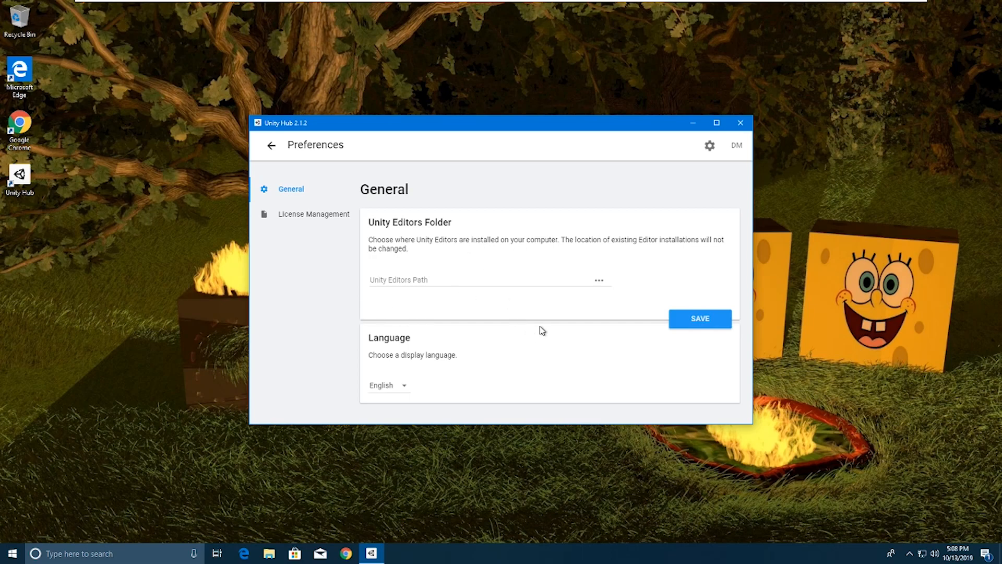
left_click(271, 148)
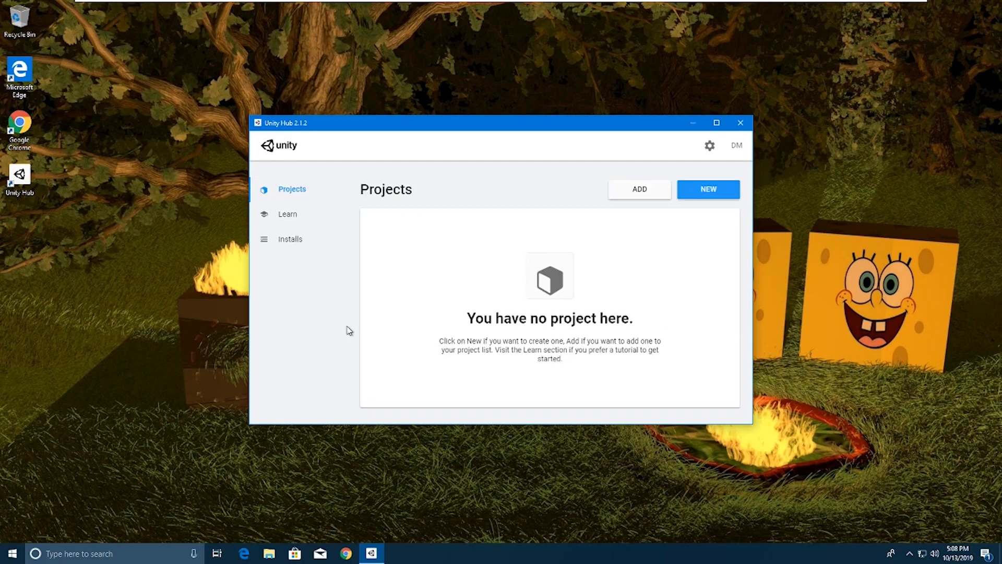
left_click(291, 243)
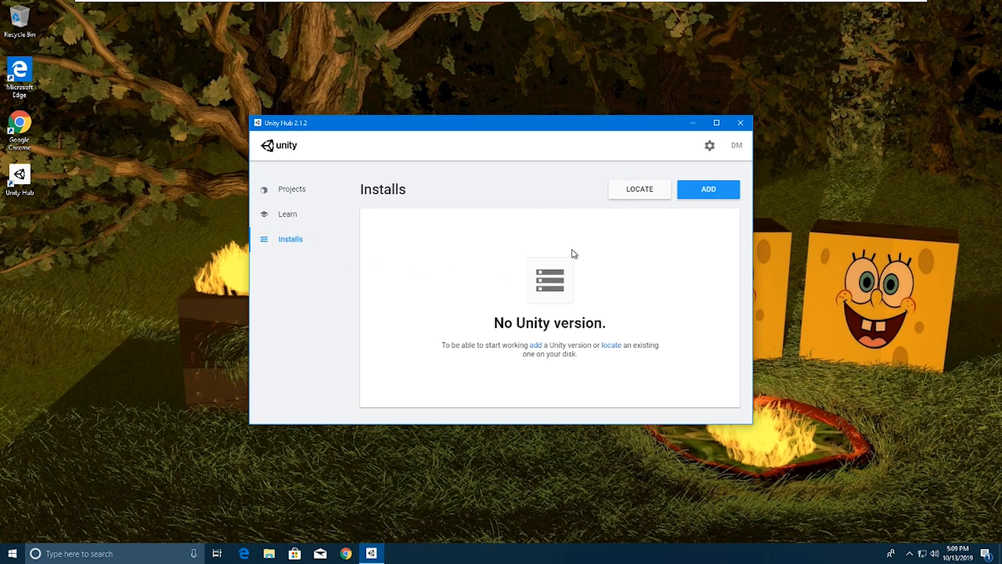
Step: Add a new Unity version, picking 2019.2.9f1 from the latest official releases
left_click(714, 194)
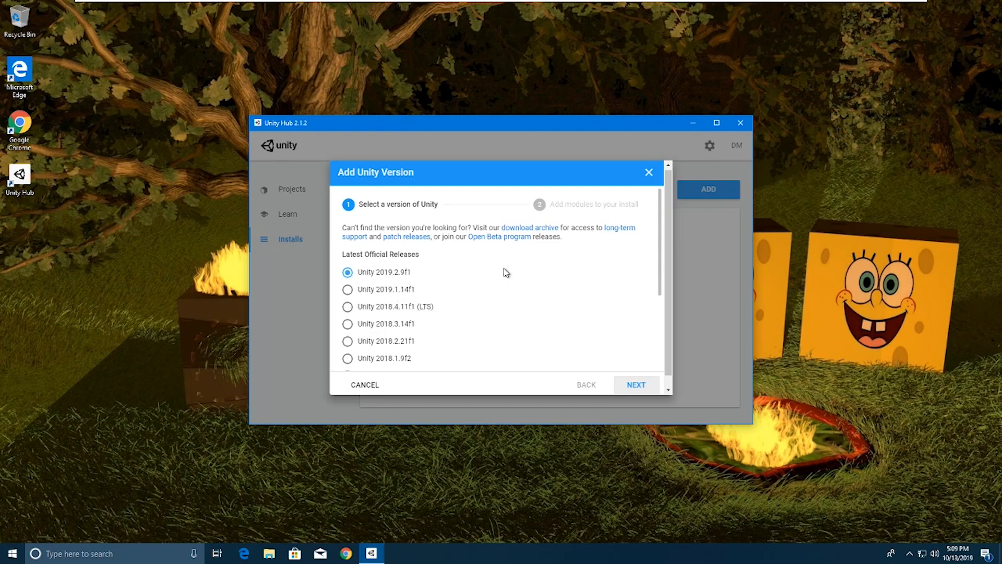
Step: Add Universal Windows Platform and Windows (IL2CPP) build support to 2019.2.9f1, keeping Visual Studio and Documentation
left_click(637, 385)
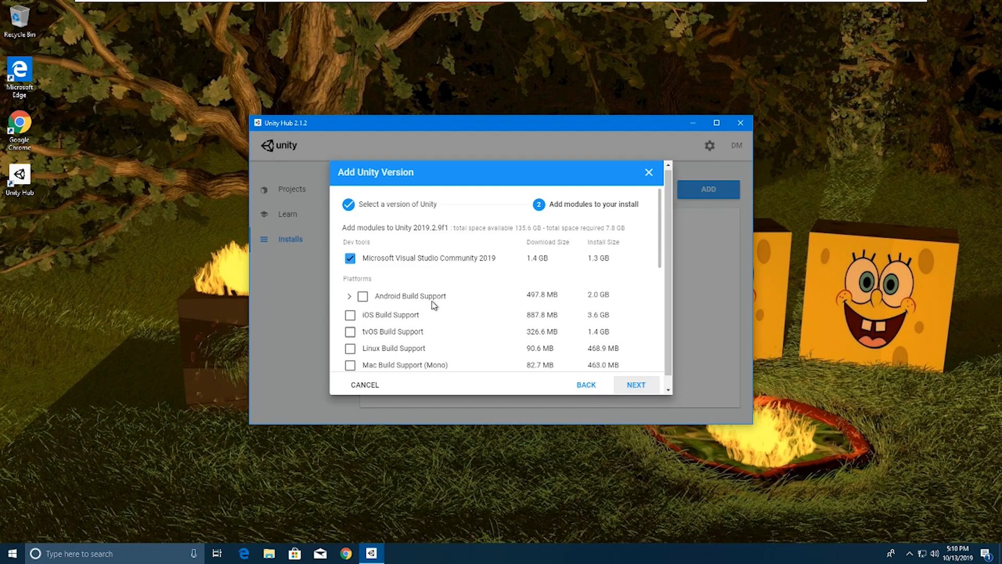
scroll(434, 304, "down", 1)
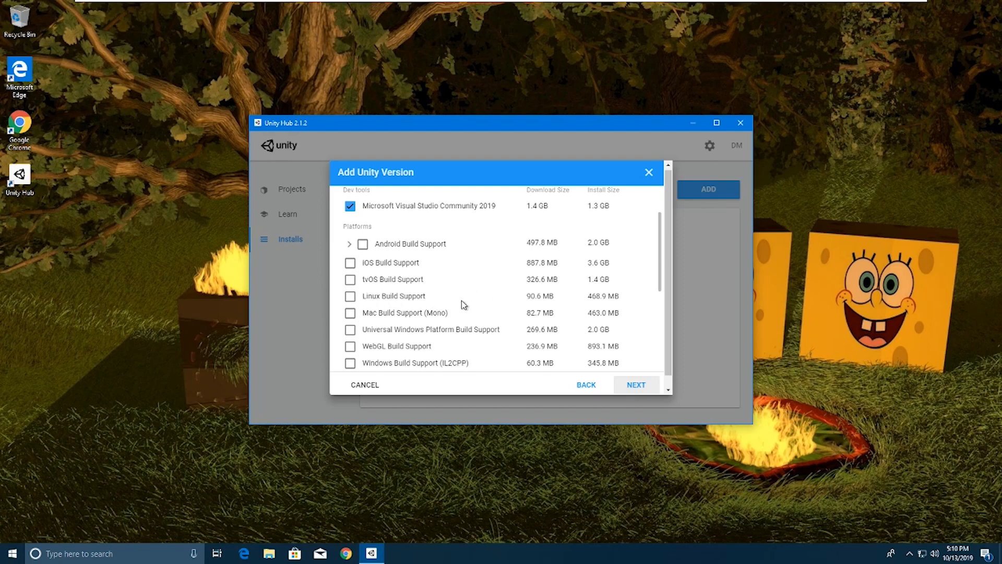
scroll(463, 305, "down", 1)
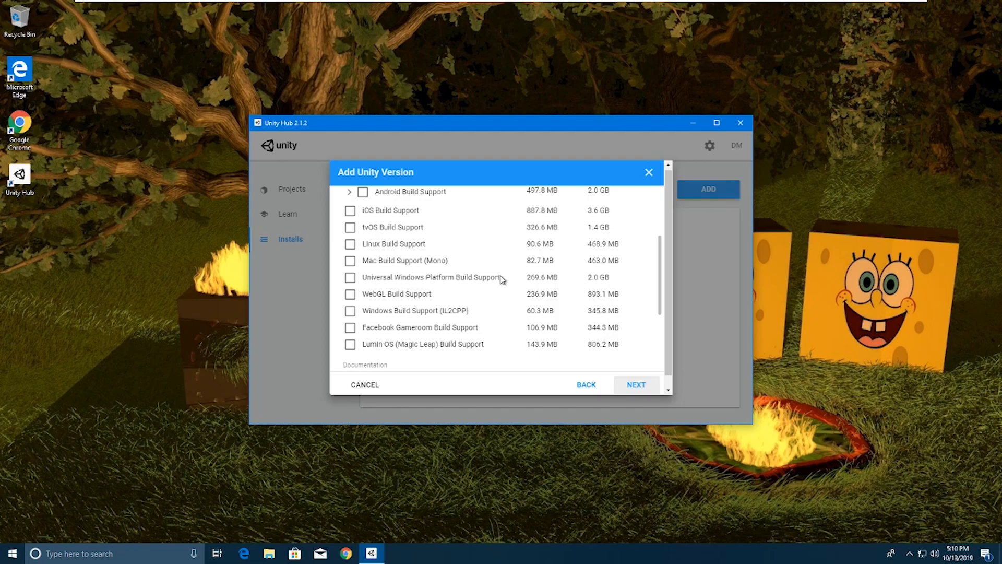
left_click(350, 277)
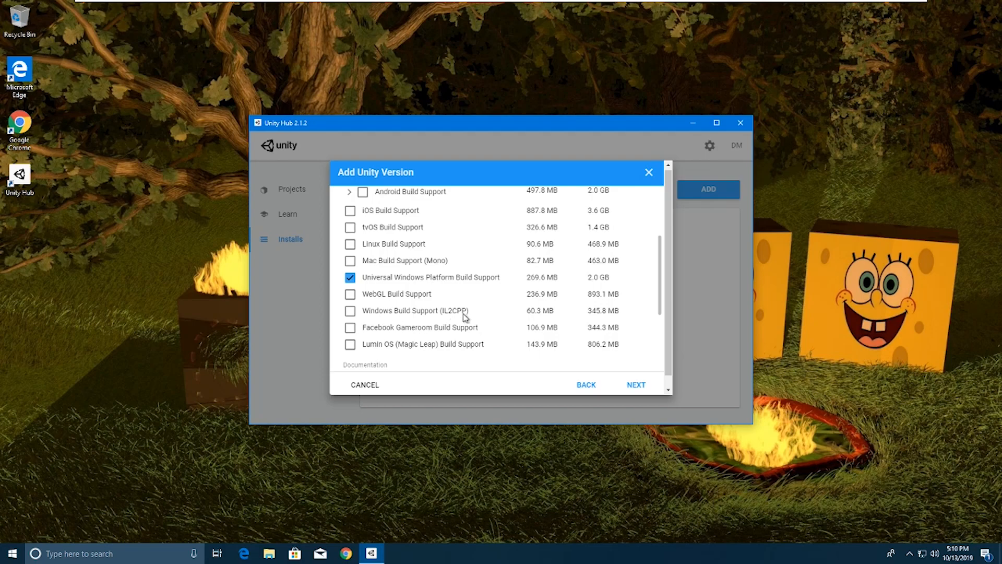
left_click(350, 310)
scroll(425, 309, "up", 1)
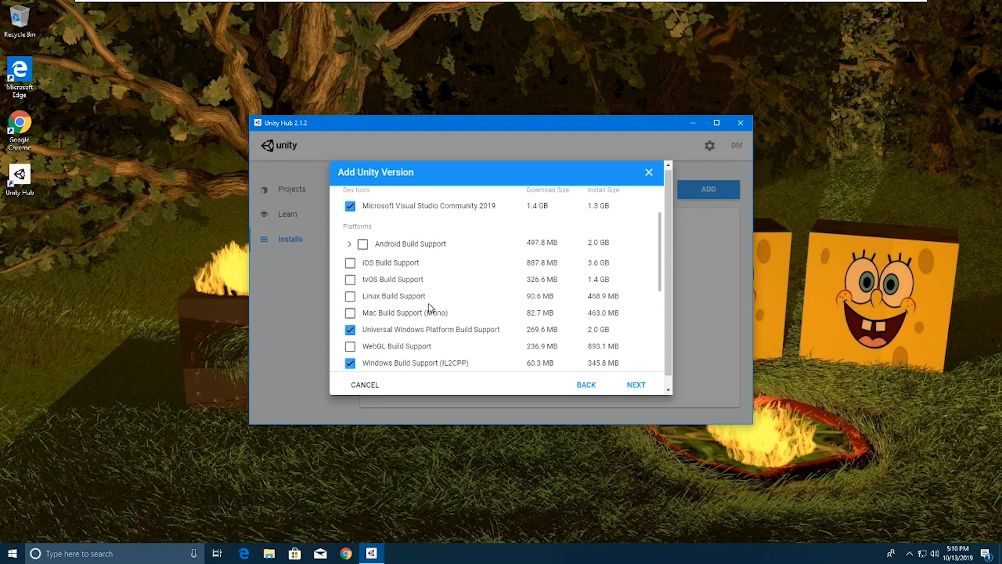
scroll(406, 311, "down", 1)
scroll(406, 312, "down", 1)
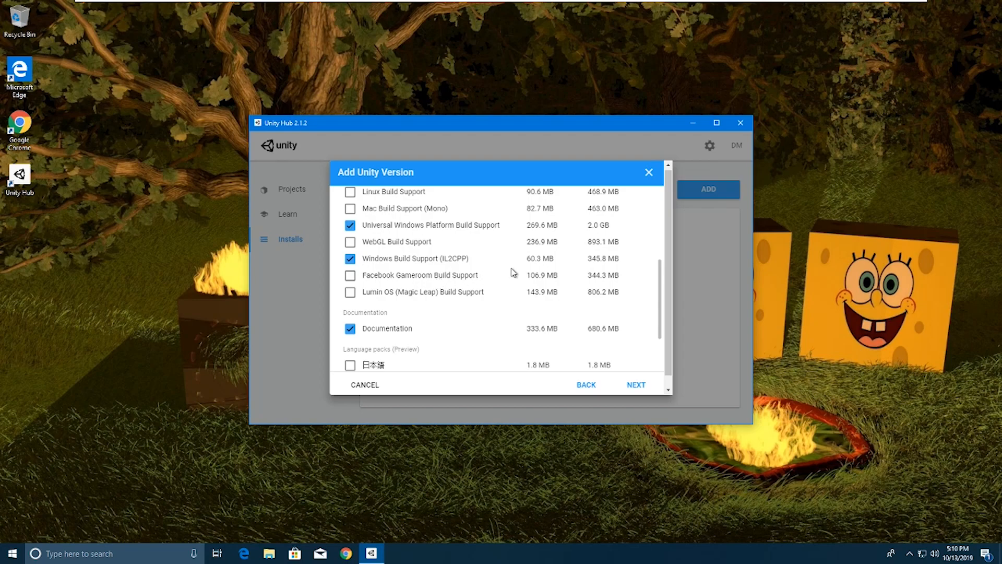
scroll(512, 271, "down", 2)
scroll(513, 271, "down", 1)
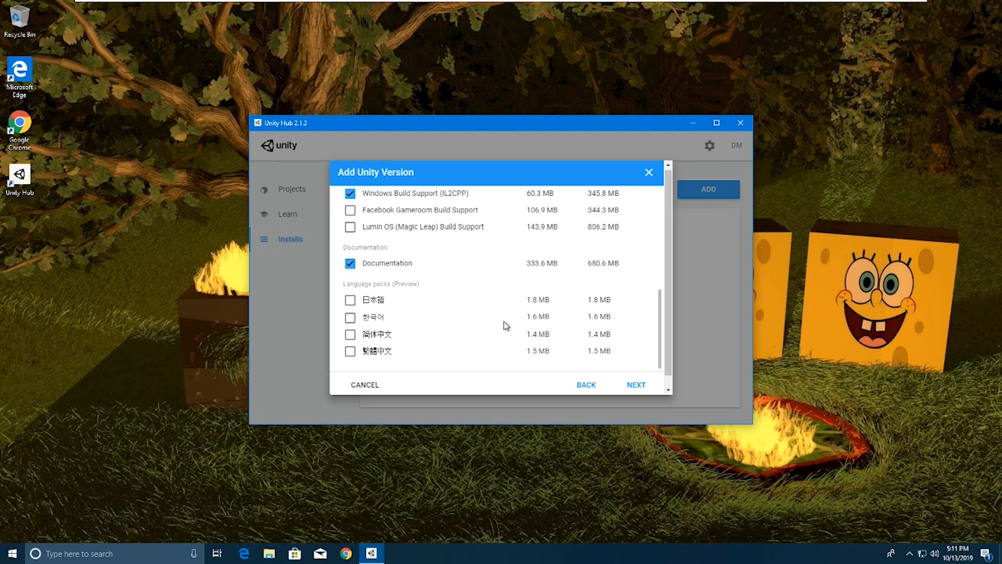
scroll(512, 321, "up", 1)
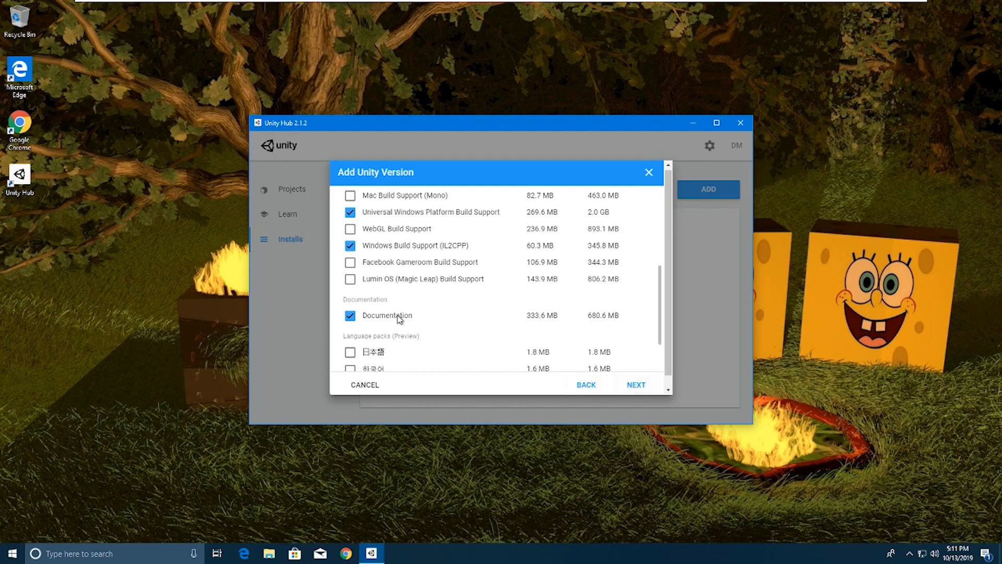
Step: Agree to the Visual Studio 2019 Community license terms and approve the install in User Account Control
left_click(636, 387)
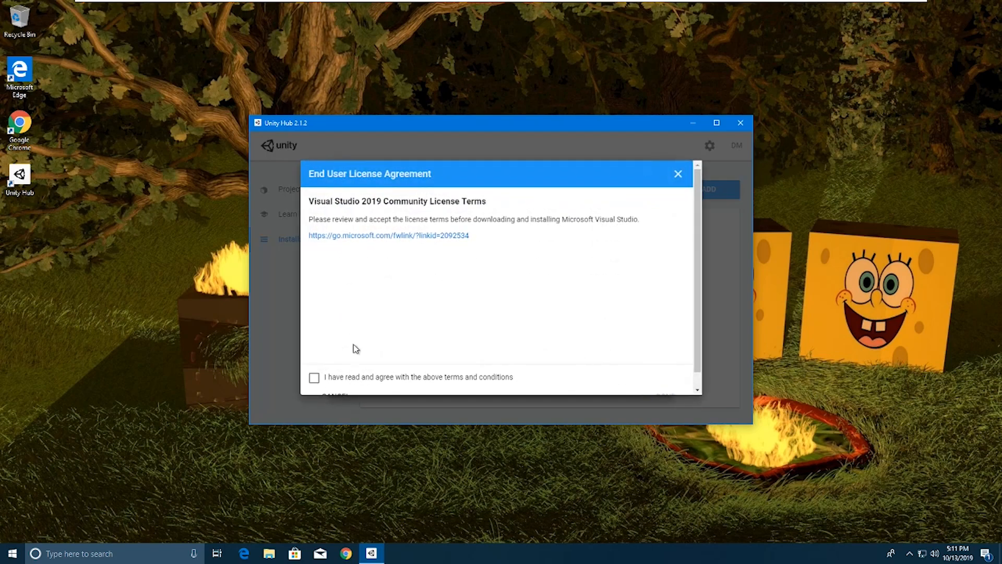
left_click(314, 377)
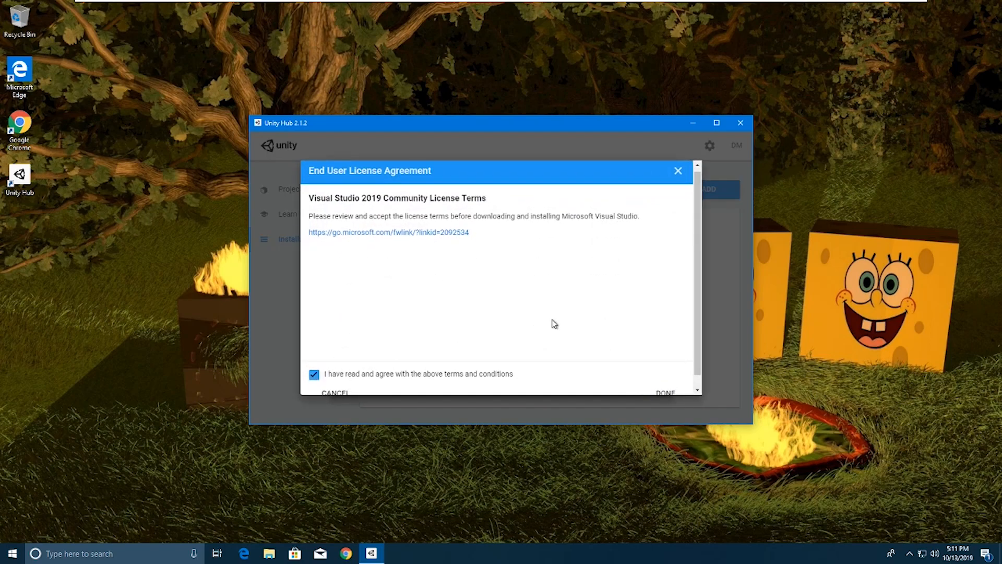
scroll(554, 323, "down", 1)
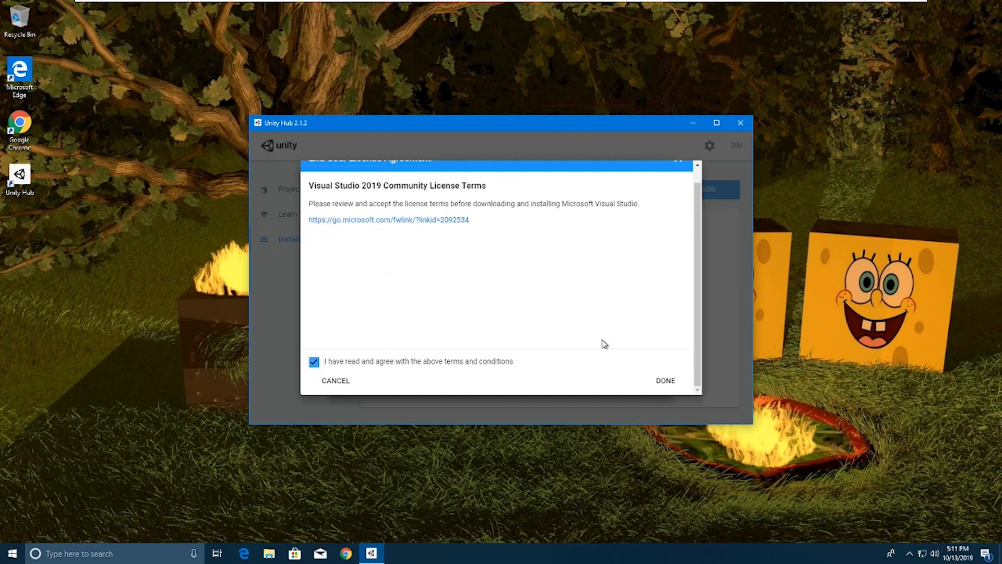
left_click(666, 382)
left_click(636, 384)
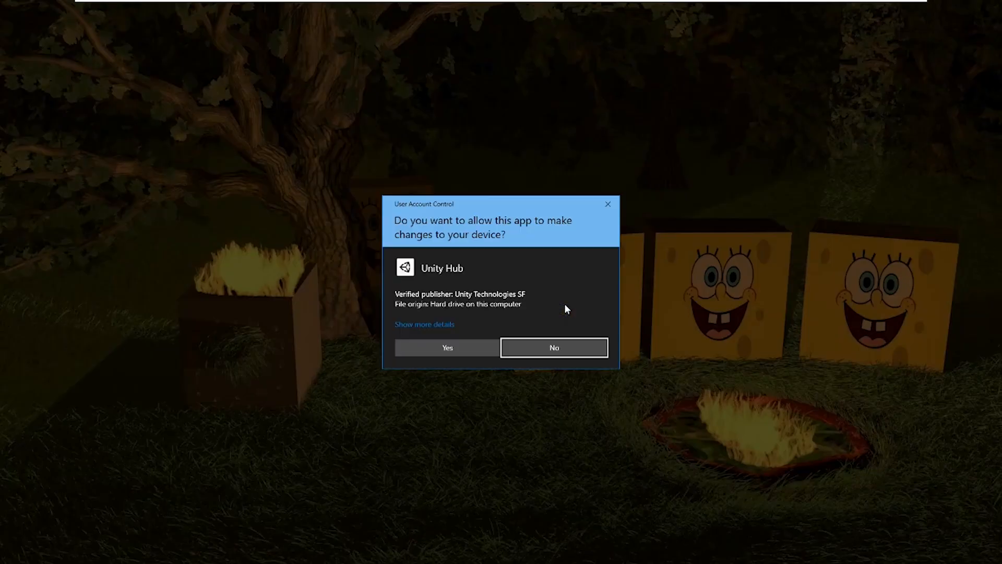
left_click(452, 347)
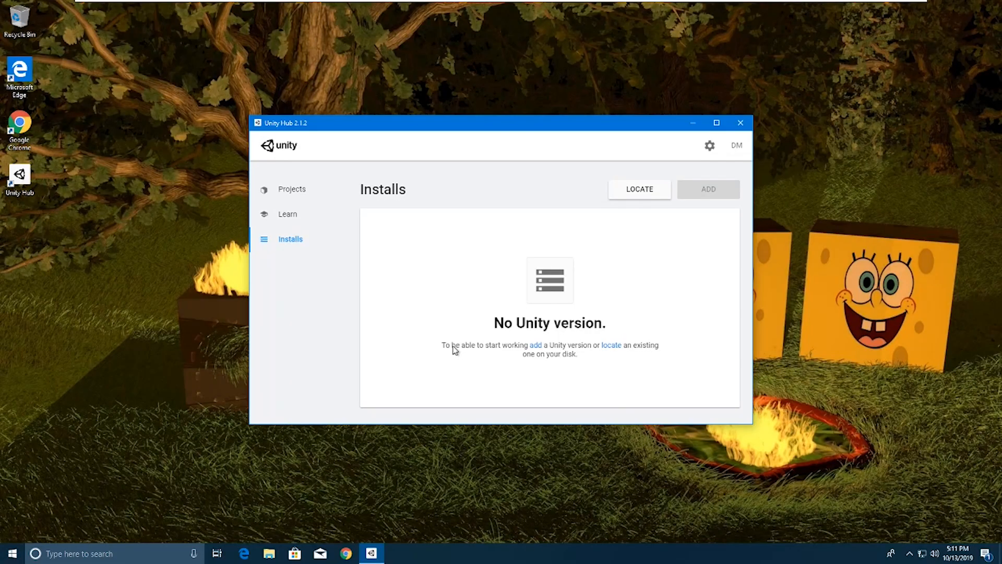